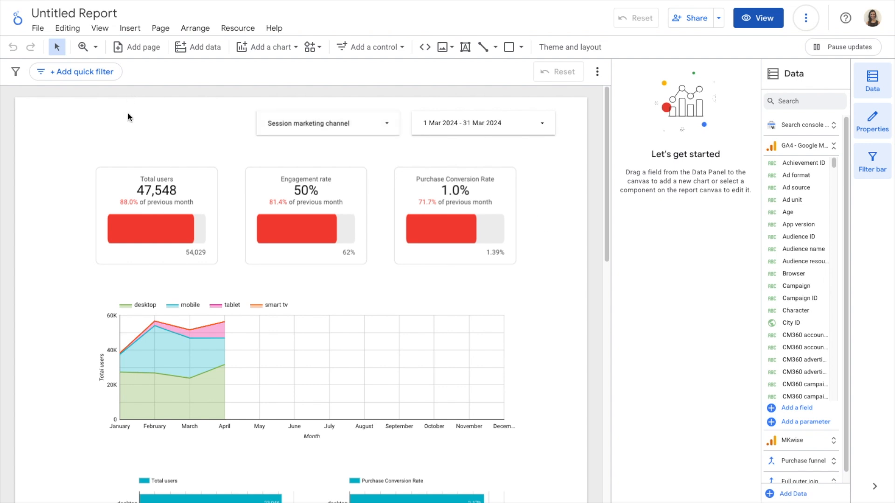
Step: Start a new filter for the Total users scorecard and name it "Organic search"
click(188, 186)
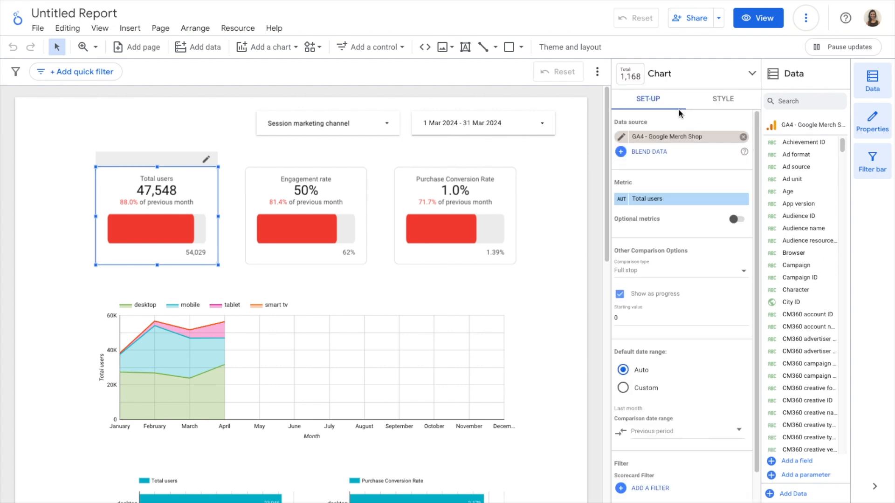
scroll(671, 216, down, 1)
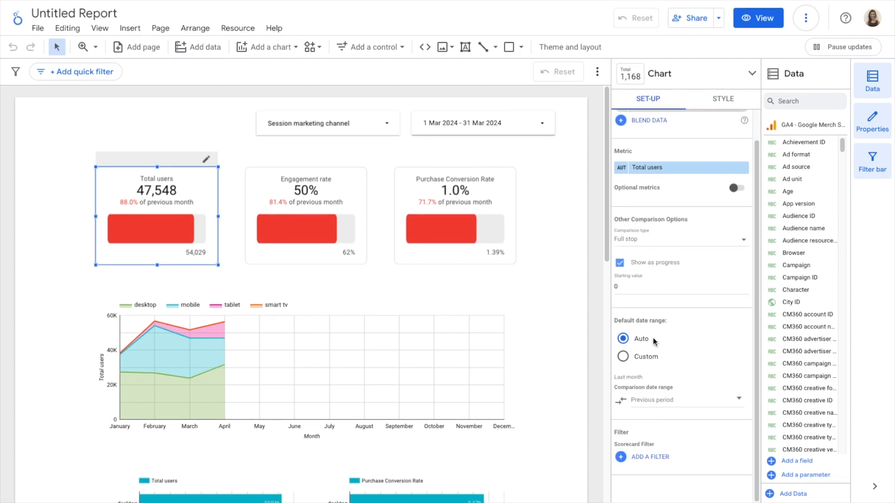
click(657, 458)
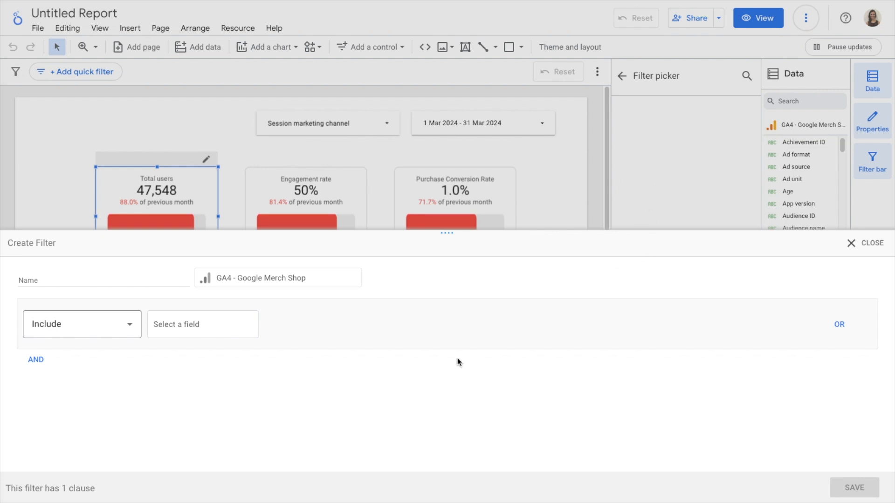
click(131, 278)
text(Organic search)
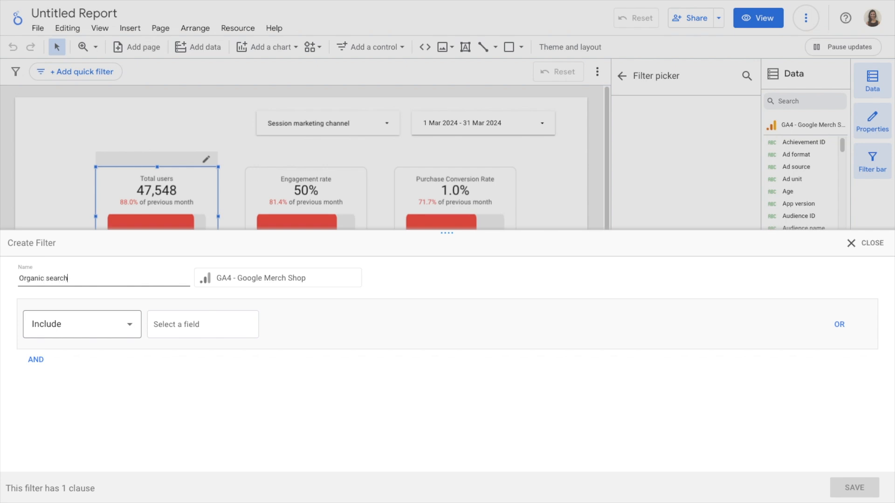
Step: Keep the filter clause on Include and choose Session default channel group as its field
click(98, 322)
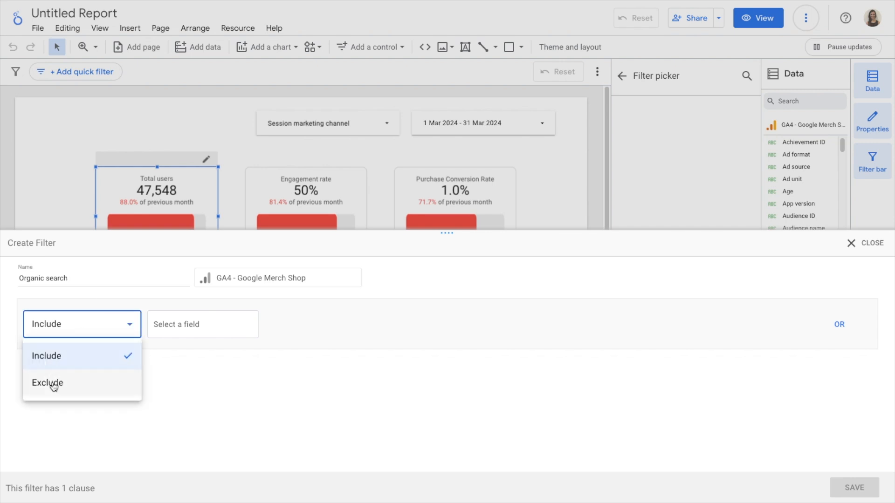
click(180, 323)
click(184, 323)
text(session)
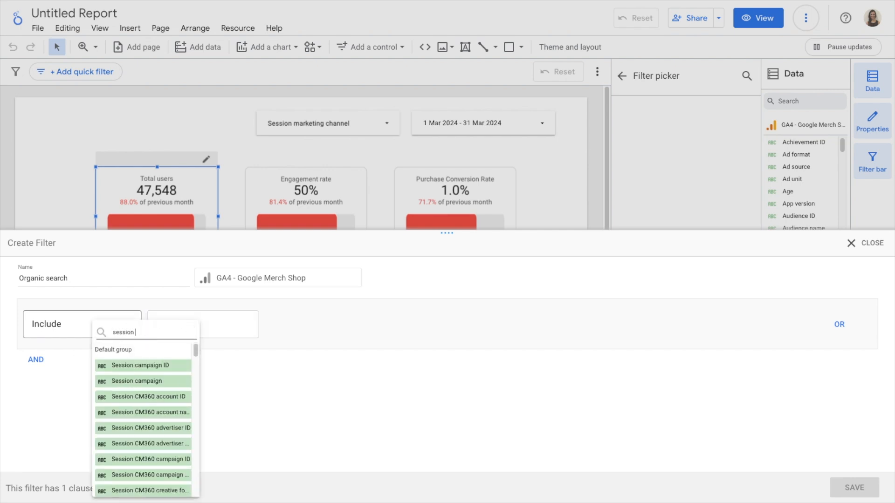
text( def)
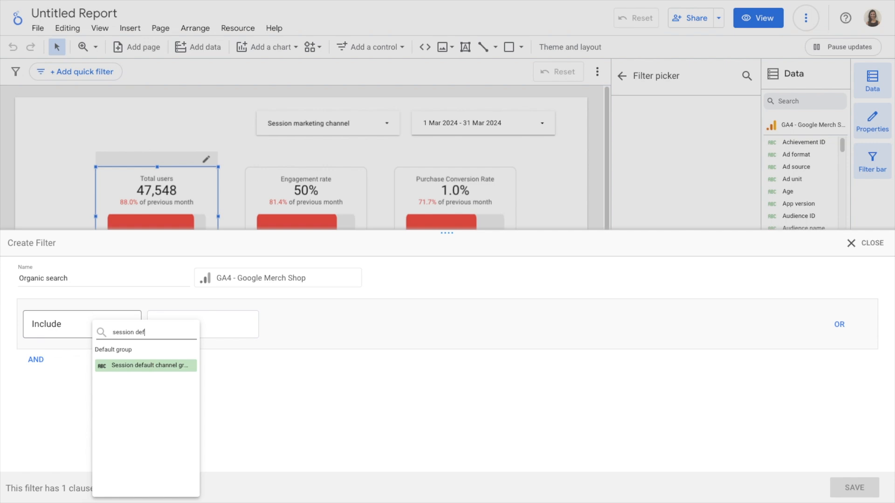
click(154, 367)
Step: Set the filter condition to Equal to (=) "Organic search" and save the filter
click(324, 323)
click(320, 353)
click(504, 319)
text(Organic search)
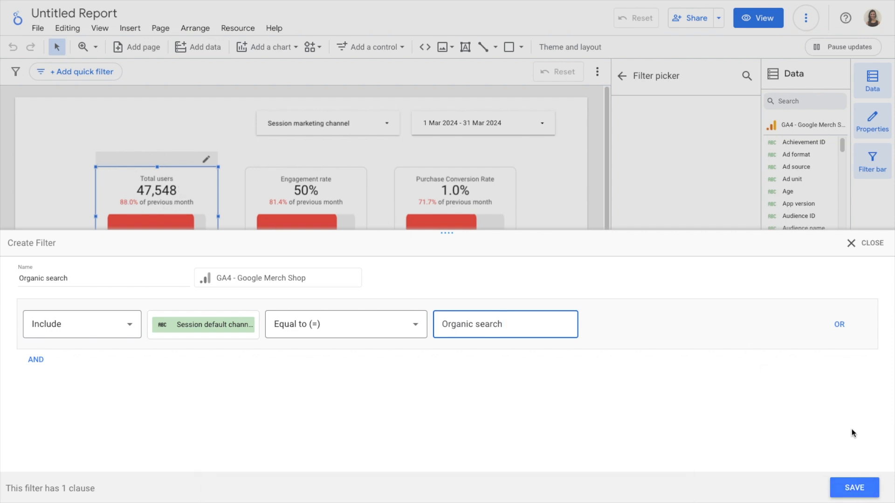
click(848, 488)
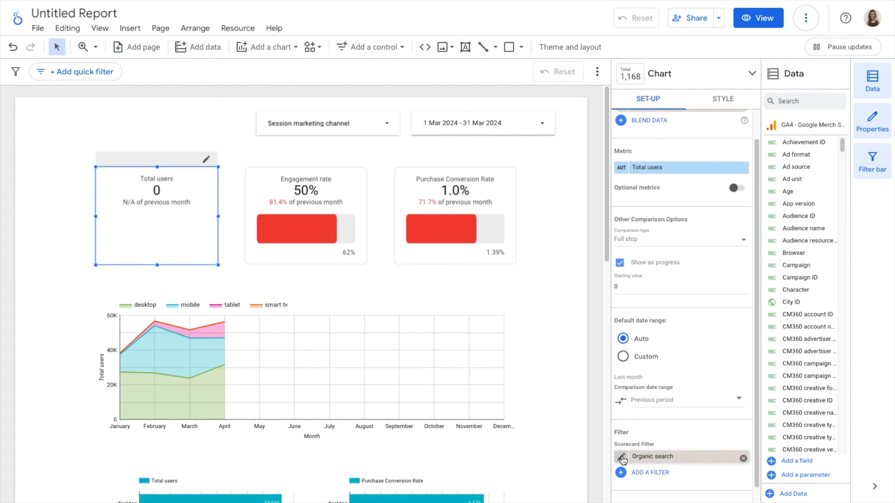
Step: Edit the scorecard's Organic search filter so its match value reads "Organic Search" with a capital S, and save it
click(621, 458)
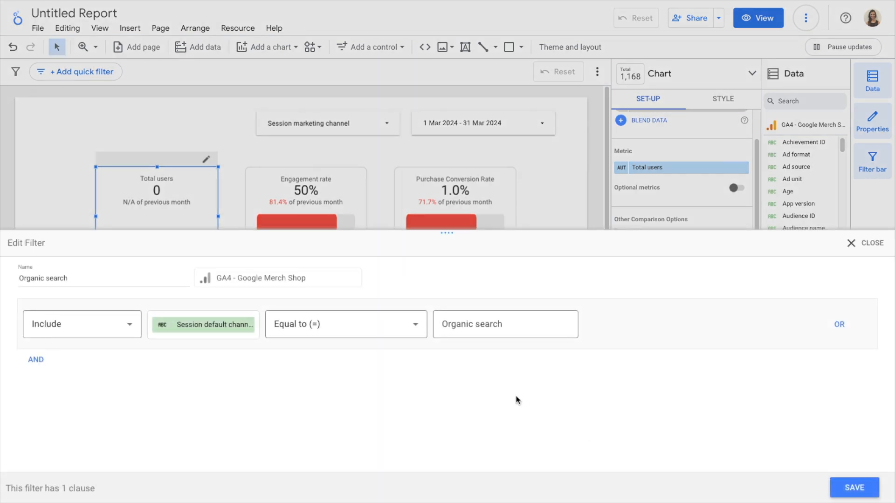
click(481, 326)
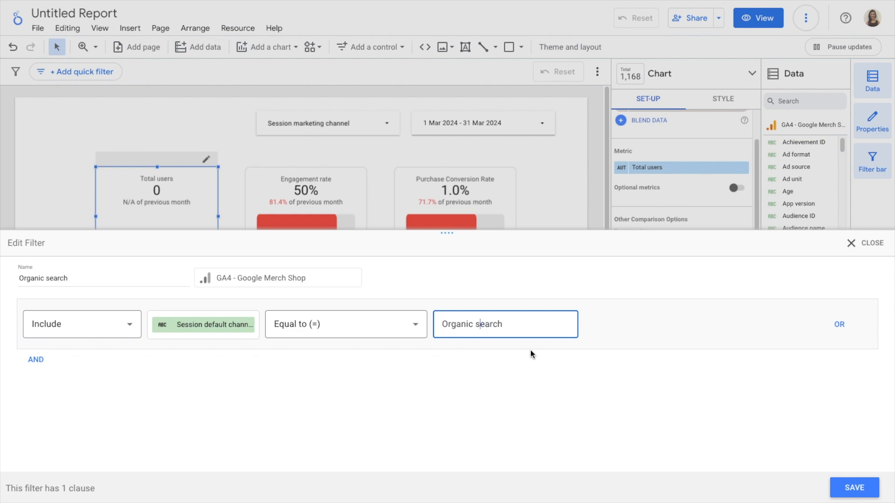
key(BackSpace)
text(S)
click(857, 487)
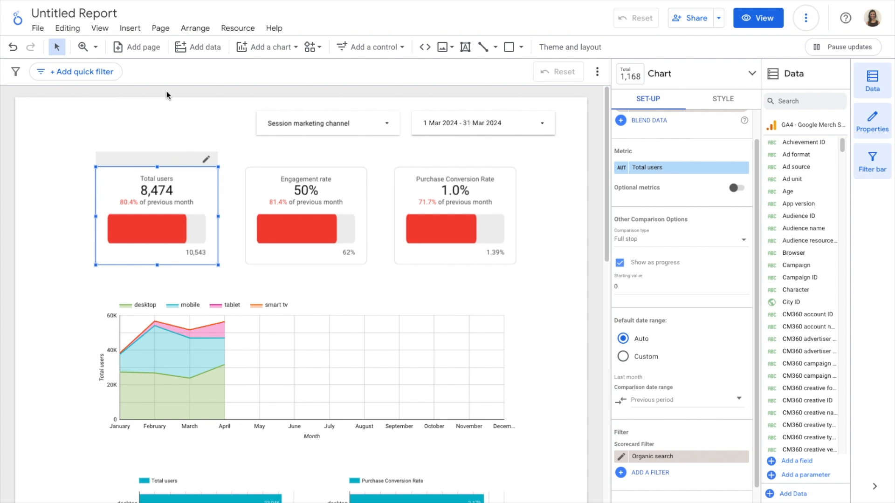
Step: Apply the existing Organic search filter to the whole current page through the page settings
click(163, 30)
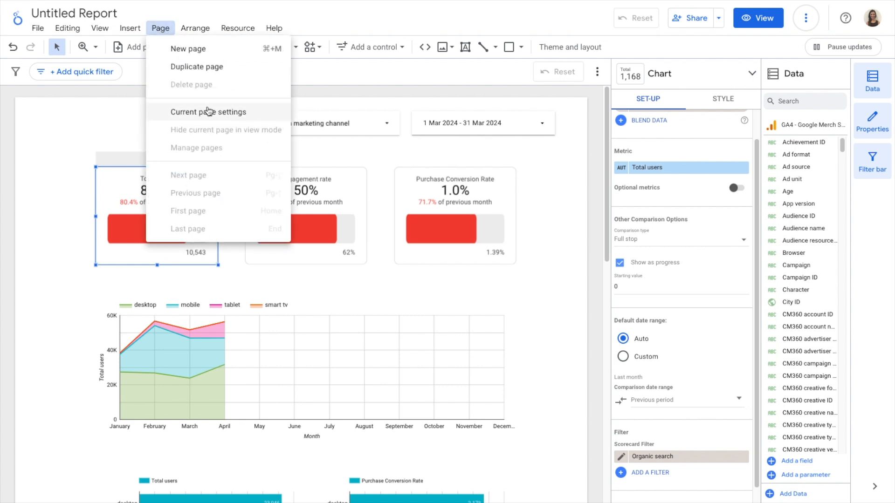
click(240, 112)
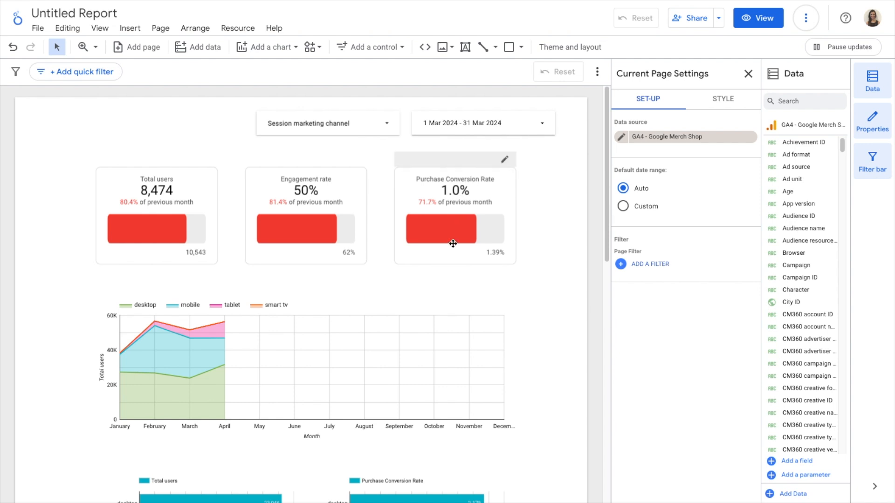
scroll(454, 242, down, 6)
scroll(453, 244, up, 6)
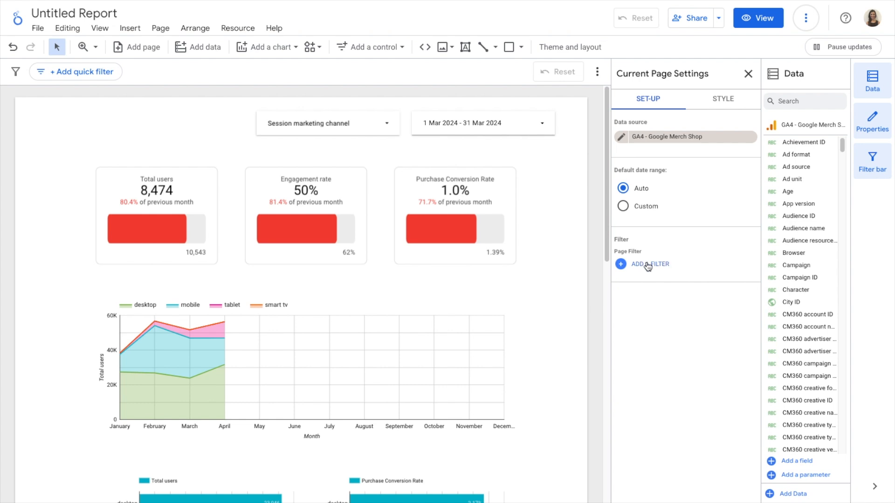
click(647, 264)
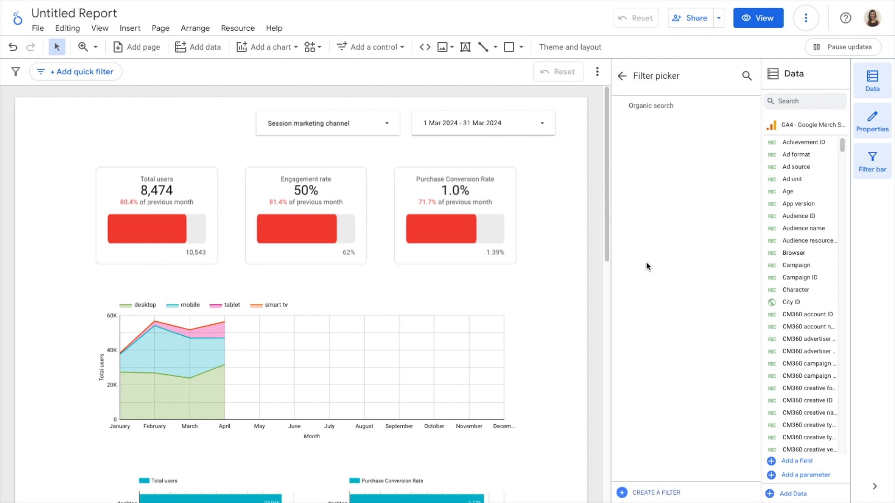
click(663, 106)
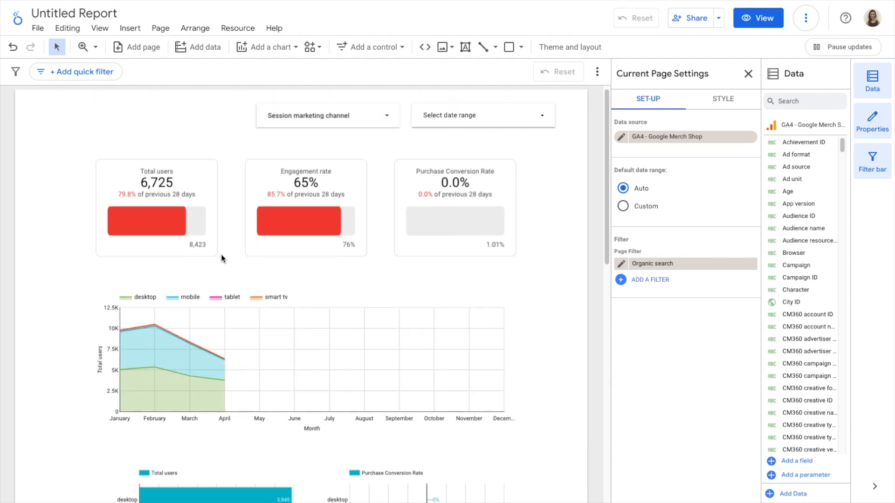
Step: Set the date range control on the report page to Last month and apply it
scroll(221, 253, down, 6)
scroll(221, 256, down, 5)
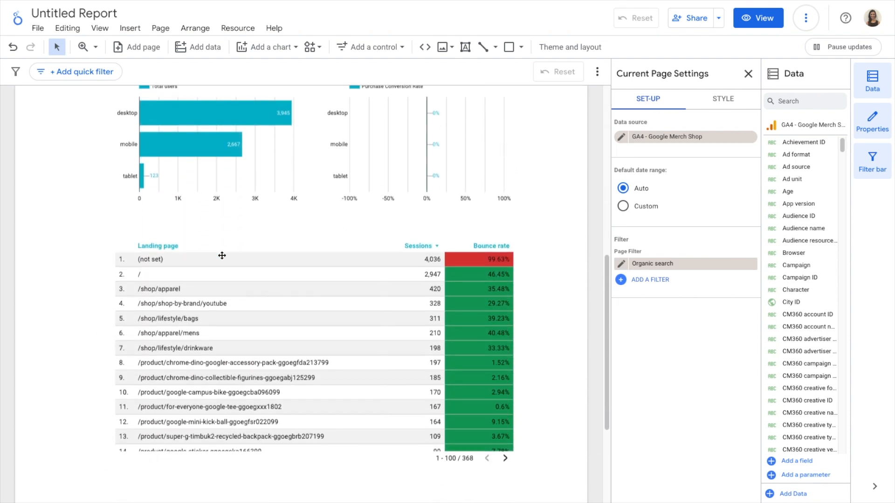
scroll(553, 226, up, 11)
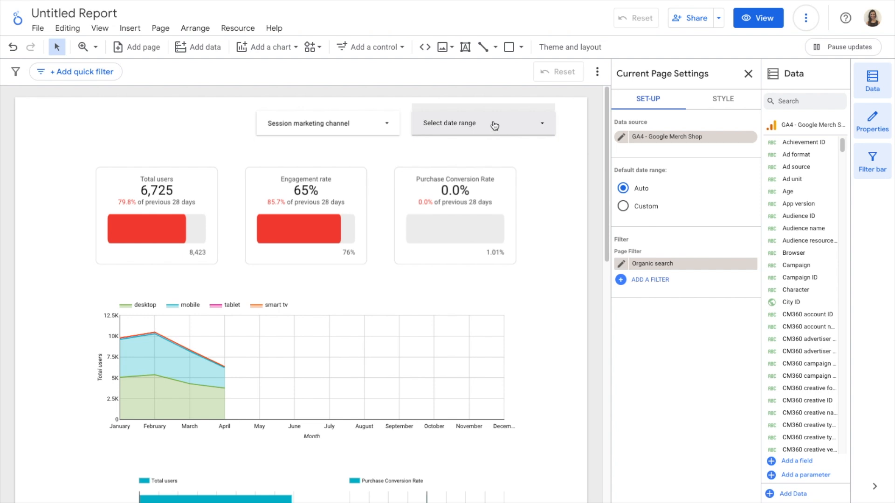
click(527, 121)
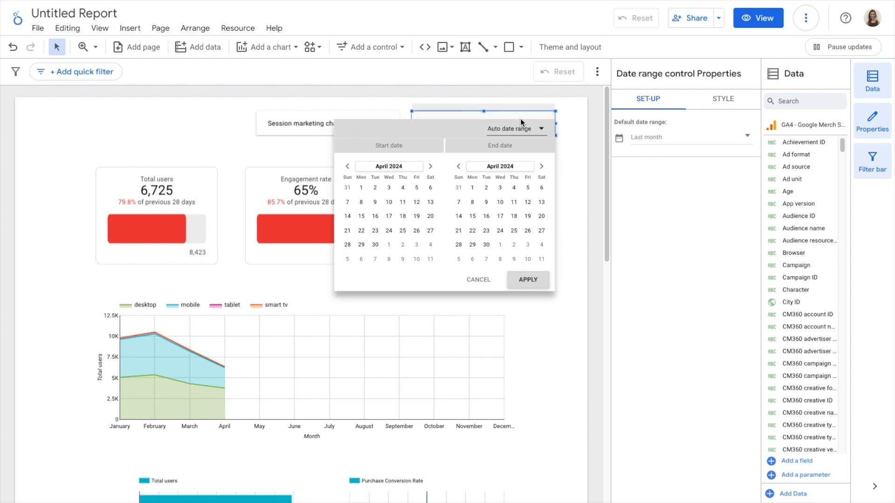
click(522, 131)
scroll(510, 134, up, 3)
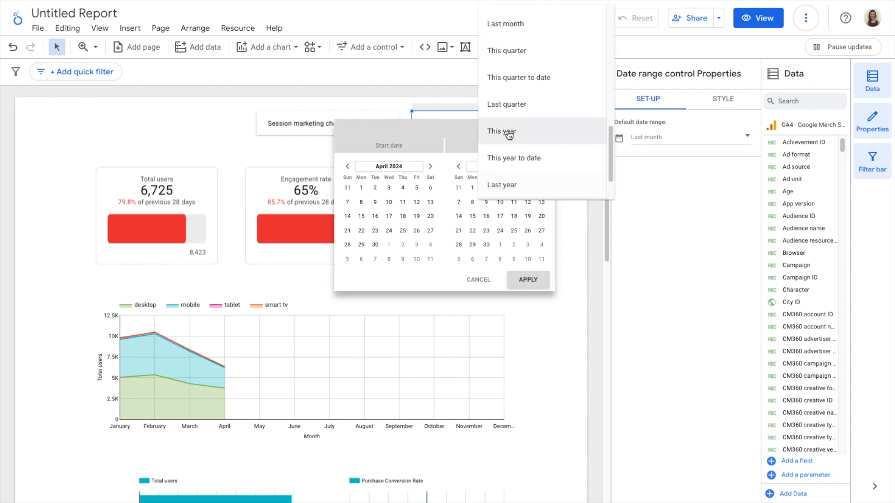
scroll(509, 135, up, 2)
click(513, 103)
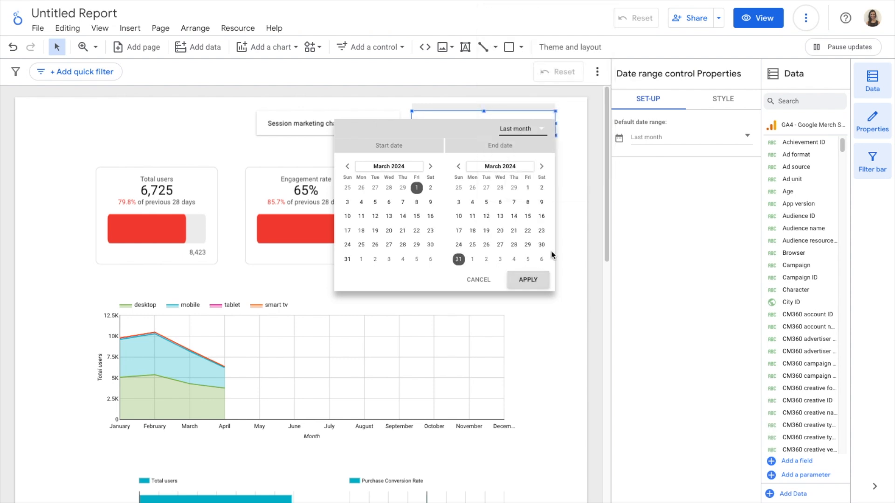
click(533, 280)
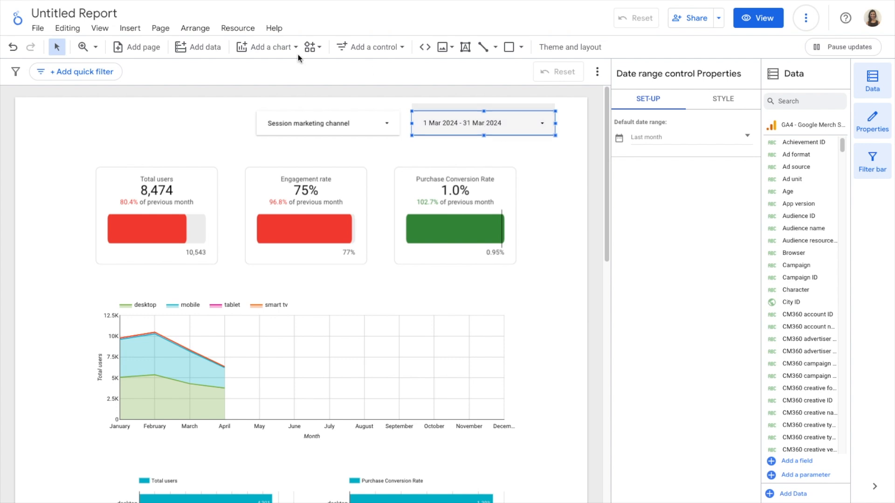
Step: Switch Inherit Filters off and back on for the Total users scorecard
click(192, 174)
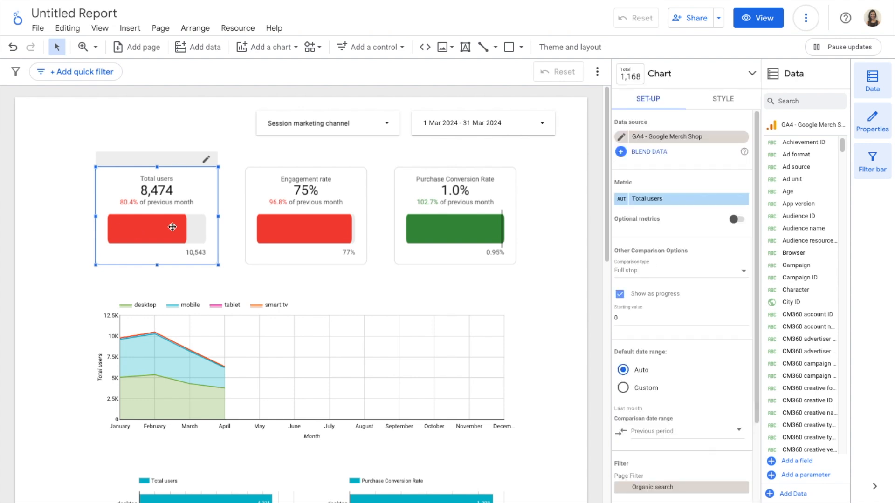
scroll(708, 373, down, 2)
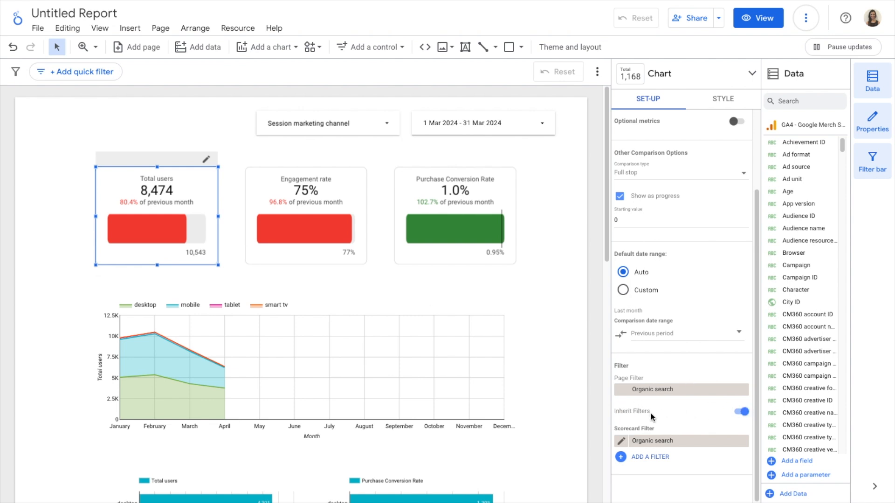
click(742, 411)
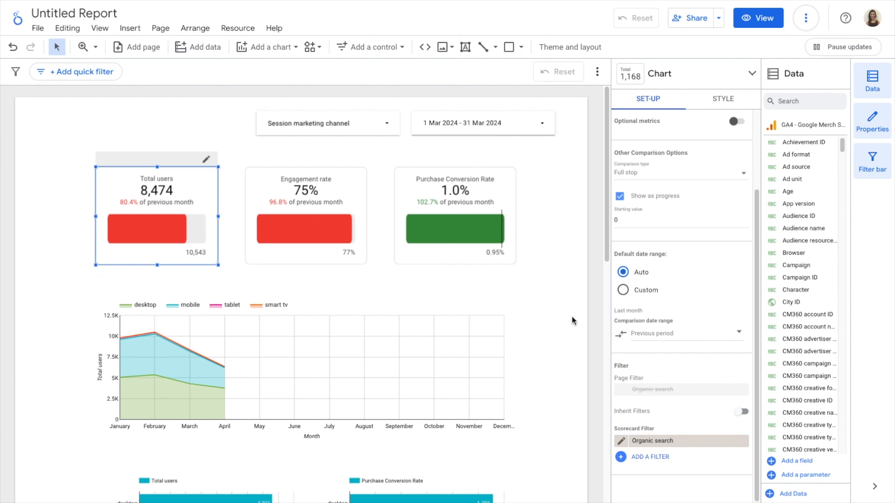
click(746, 412)
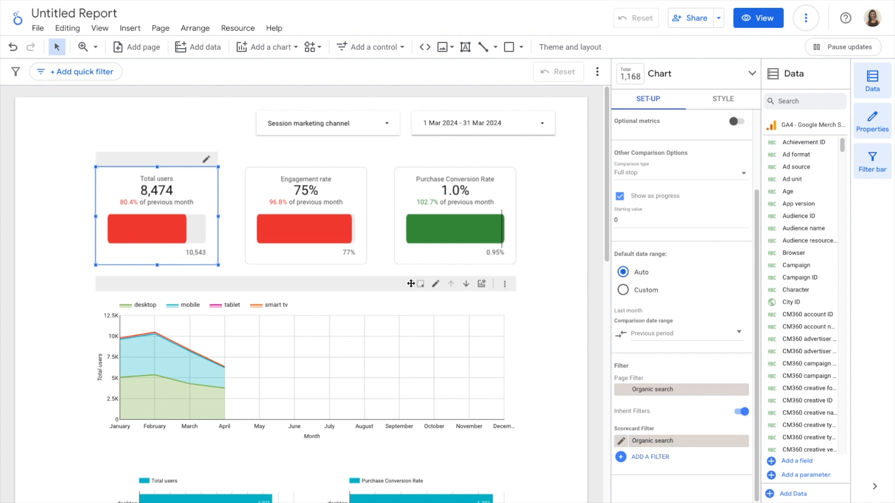
Step: Examine the report-level filter option in the report settings and the page filter in the current page settings
click(37, 28)
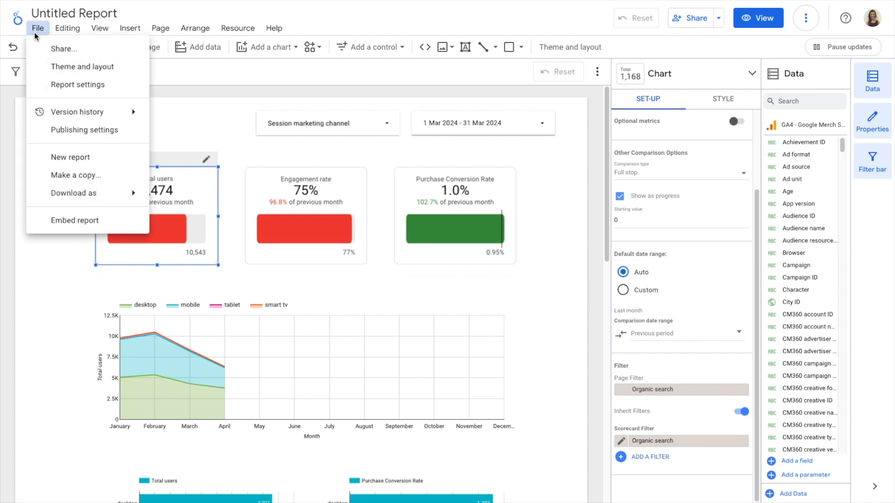
click(72, 85)
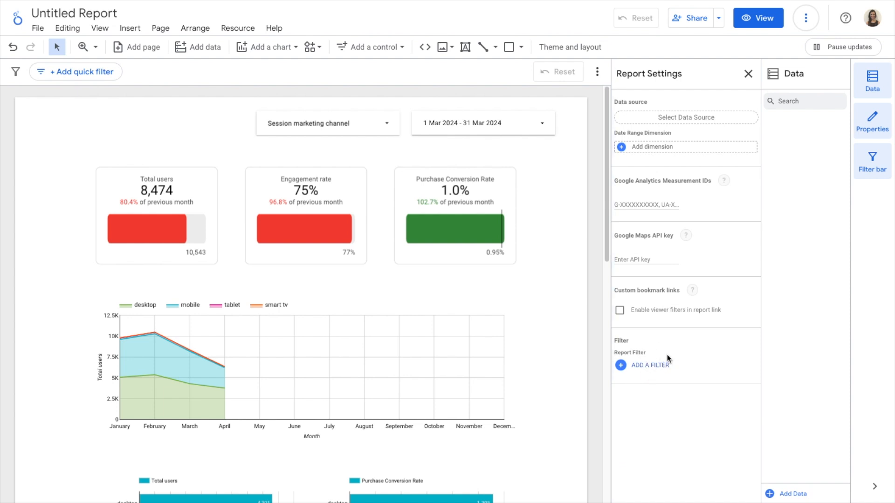
click(198, 138)
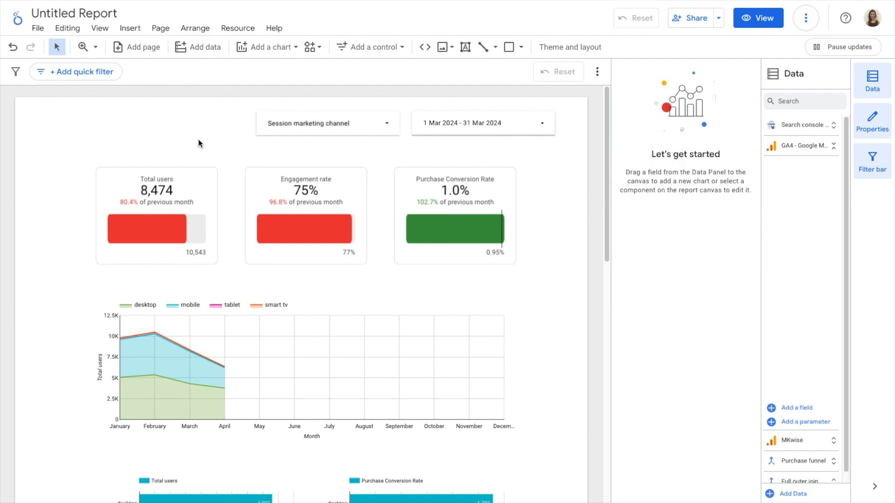
click(166, 29)
click(196, 113)
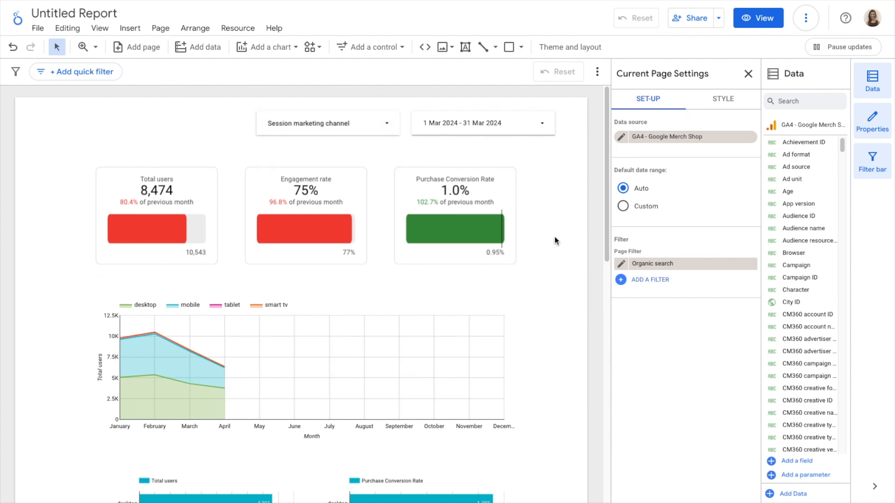
click(570, 210)
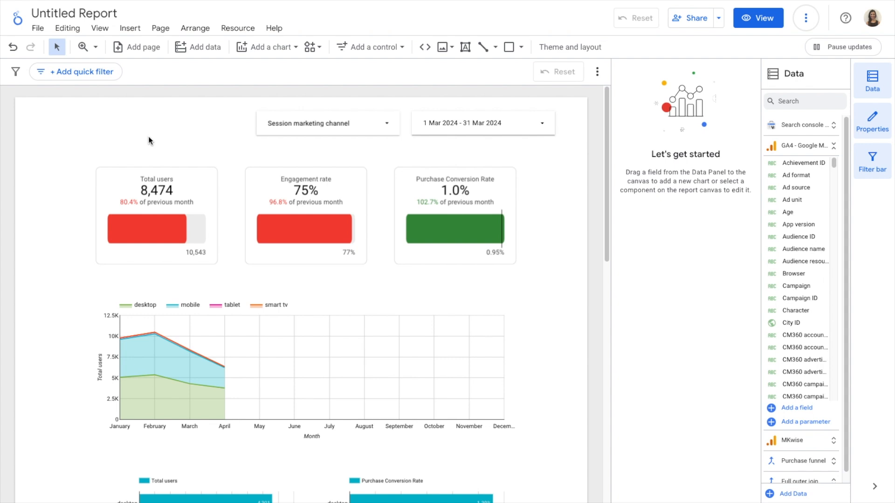
Step: Duplicate the current report page and return to page 1
click(159, 27)
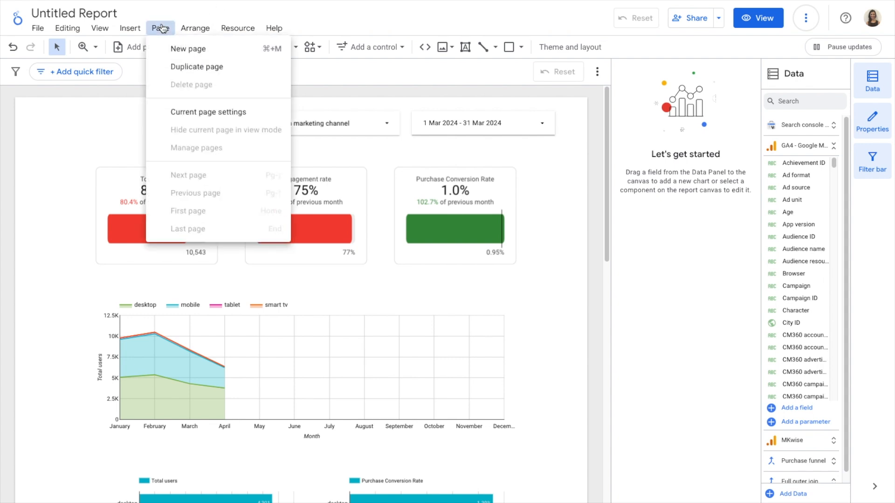
click(201, 71)
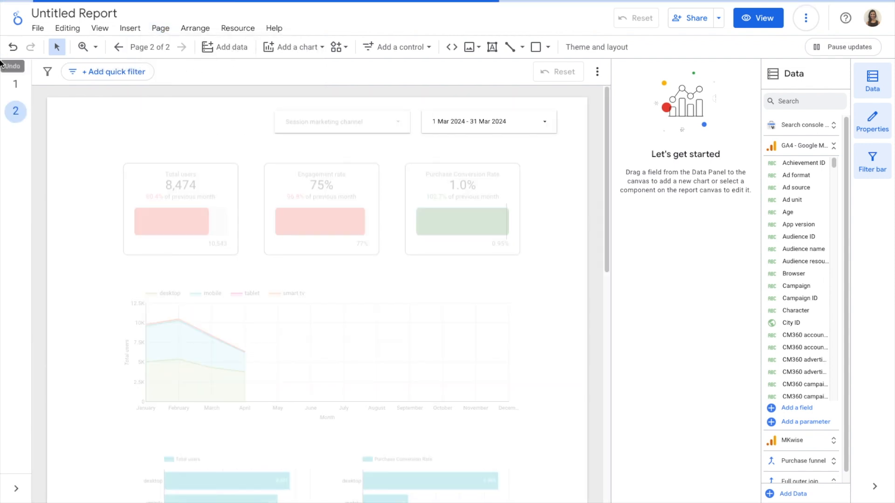
click(10, 83)
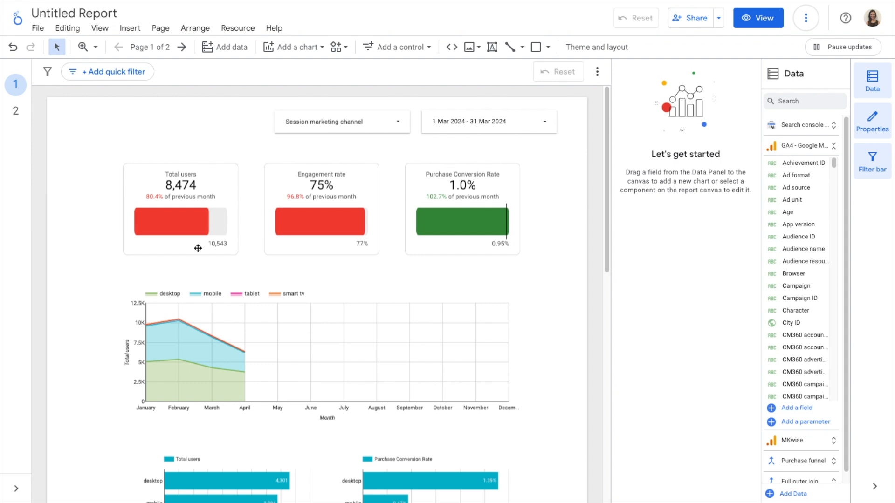
Step: Remove the Organic search page filter from page 2 in its current page settings
click(16, 111)
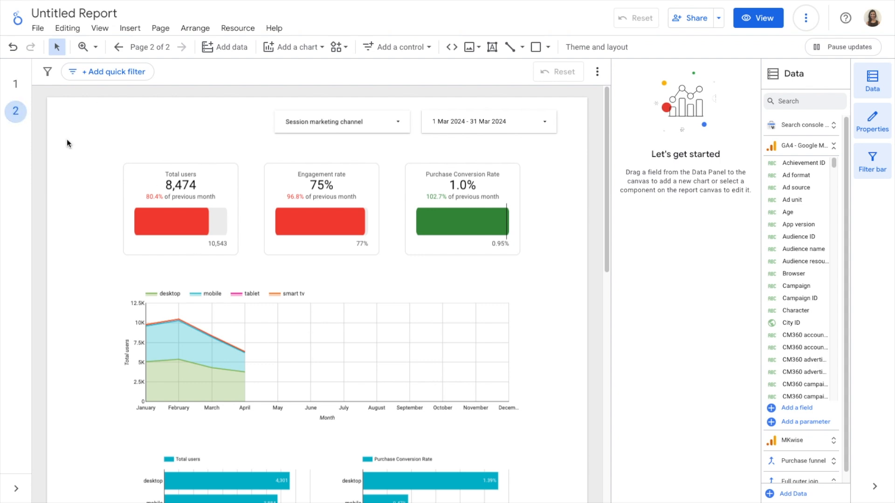
scroll(231, 284, down, 8)
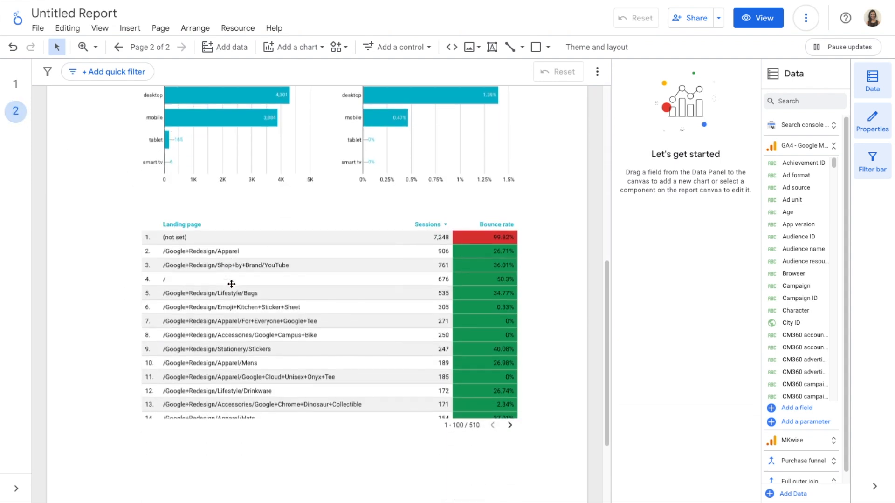
scroll(231, 284, down, 2)
scroll(97, 215, up, 10)
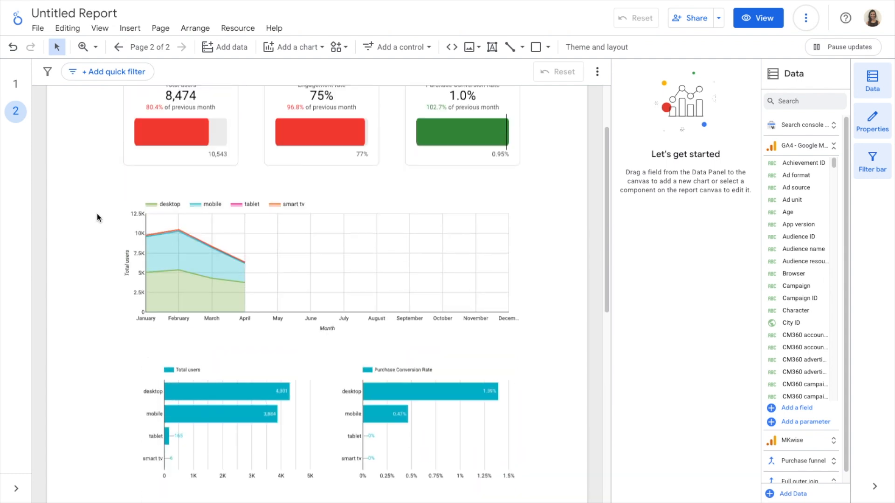
click(160, 28)
click(189, 114)
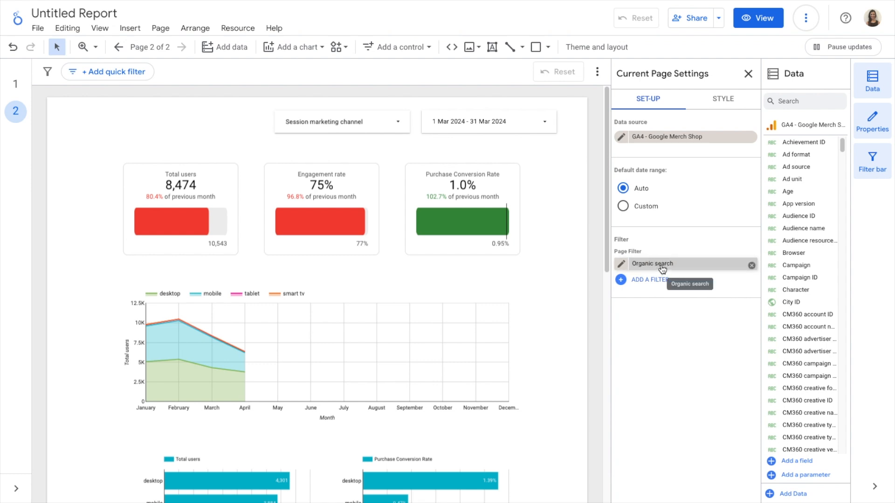
click(751, 266)
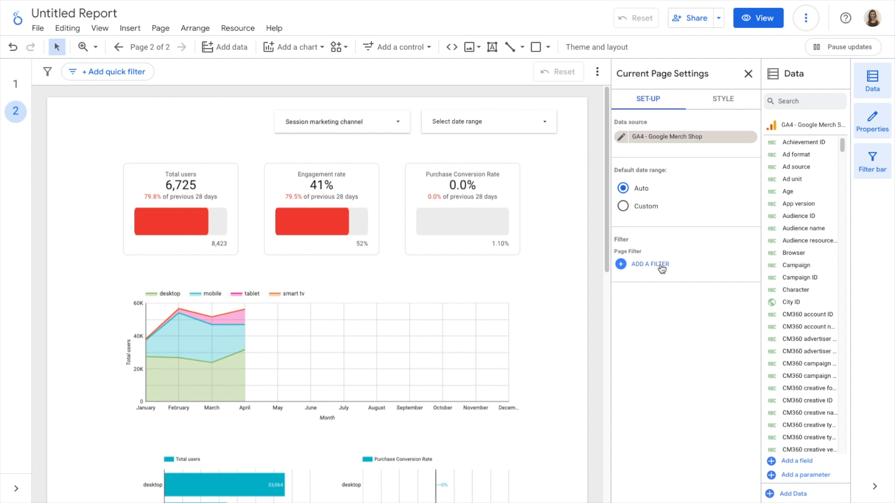
Step: Add a report filter named Direct that includes the Session default channel group field
click(238, 28)
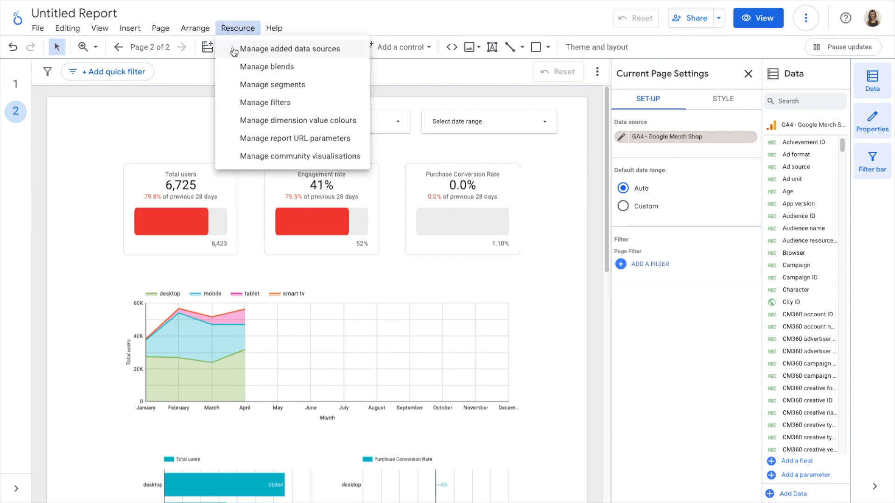
click(279, 102)
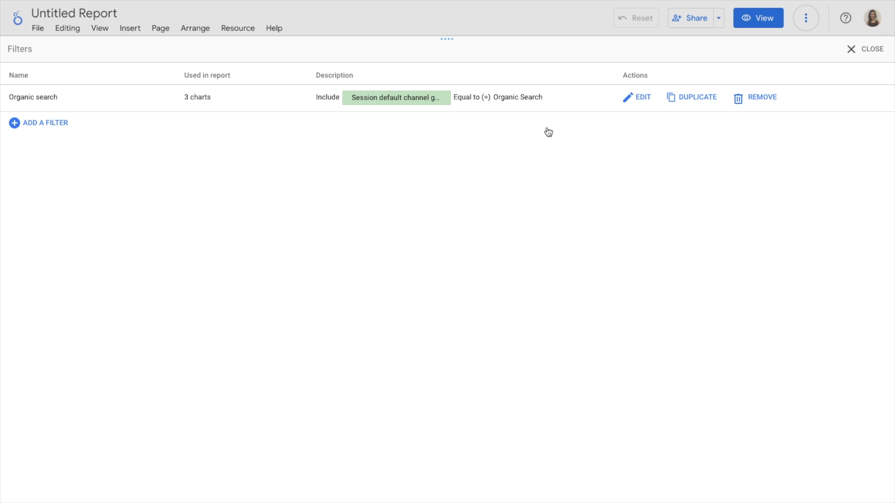
click(40, 124)
click(109, 91)
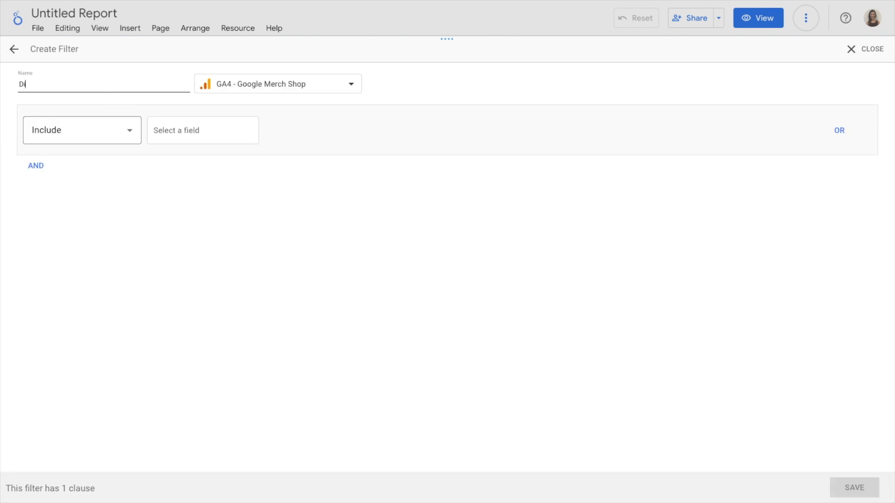
click(176, 129)
text(session. de)
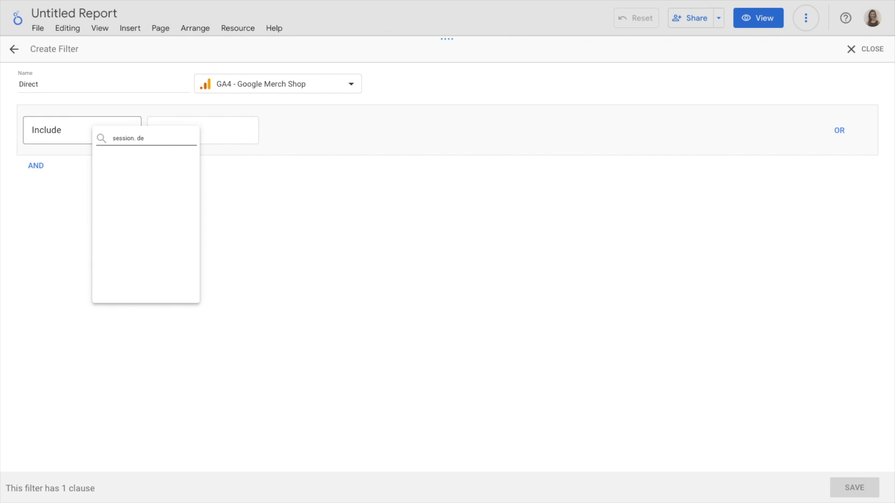
key(BackSpace)
text(def)
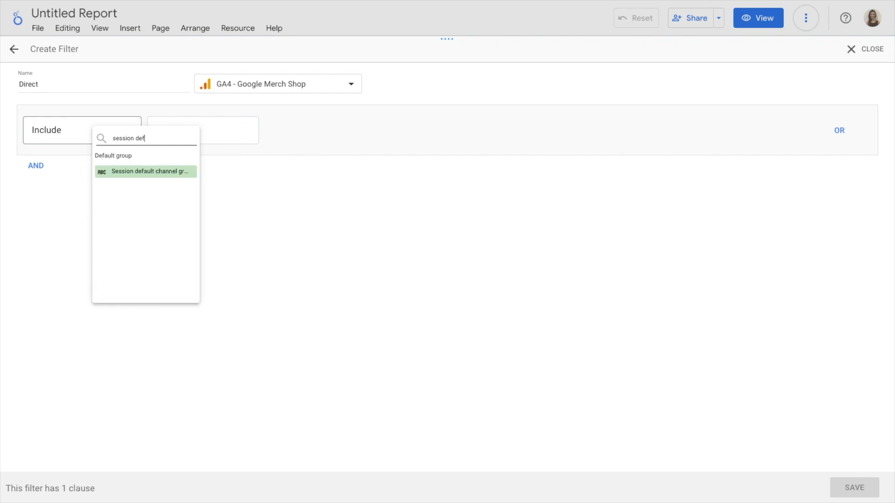
click(153, 171)
Step: Set the filter condition to Equal to (=) Direct and save the filter
click(322, 127)
click(338, 161)
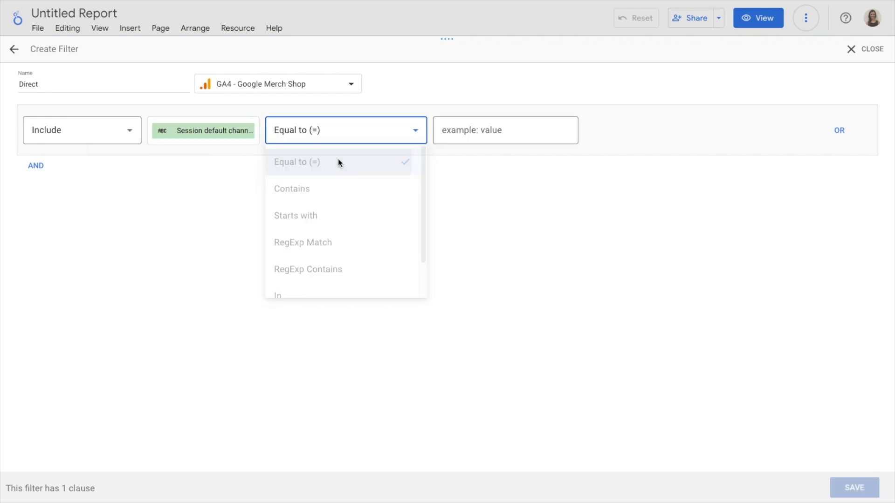
click(492, 135)
text(Direct)
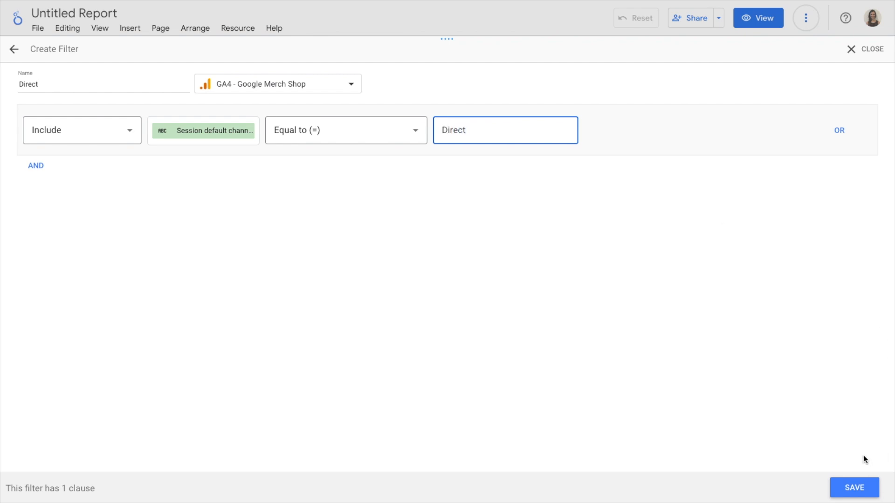
click(857, 488)
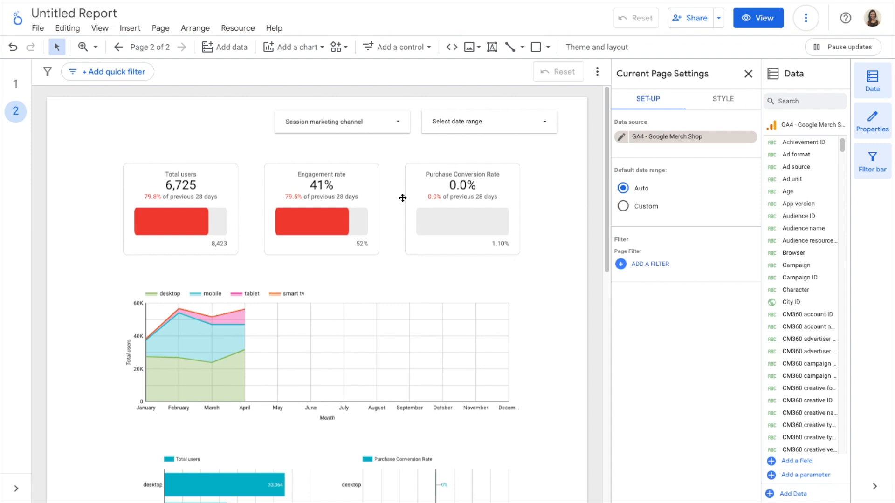
Step: Review the report's list of managed filters, then close it
click(254, 29)
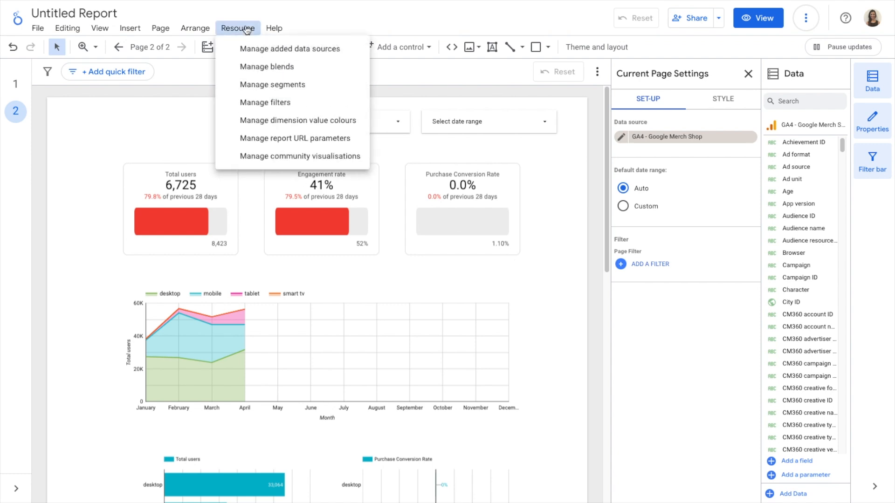
click(269, 103)
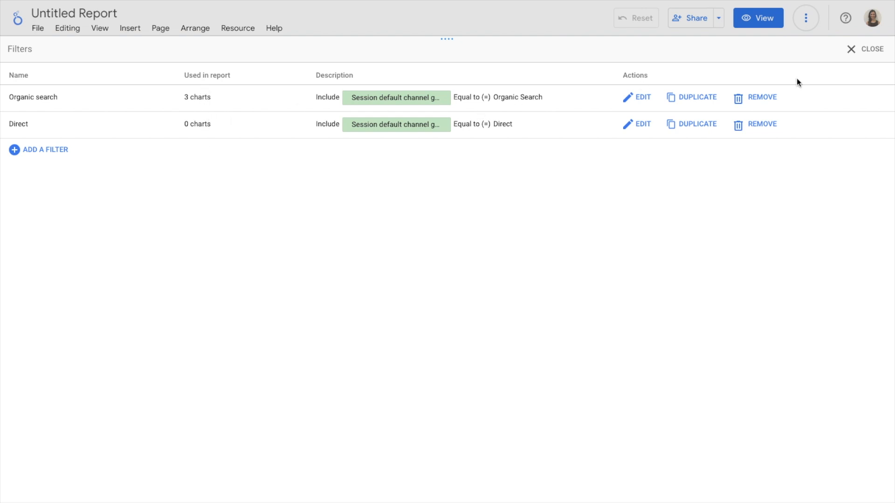
click(867, 57)
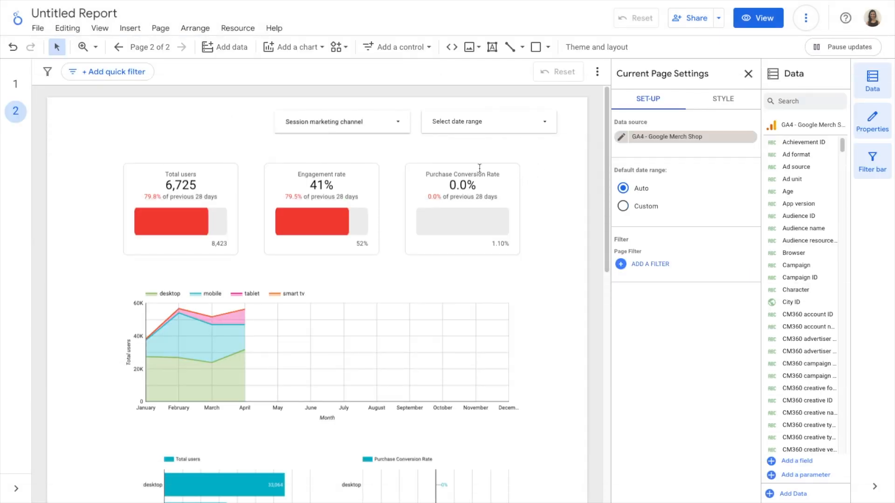
Step: Apply the Direct filter as the page filter in page 2's current page settings
click(176, 108)
click(161, 28)
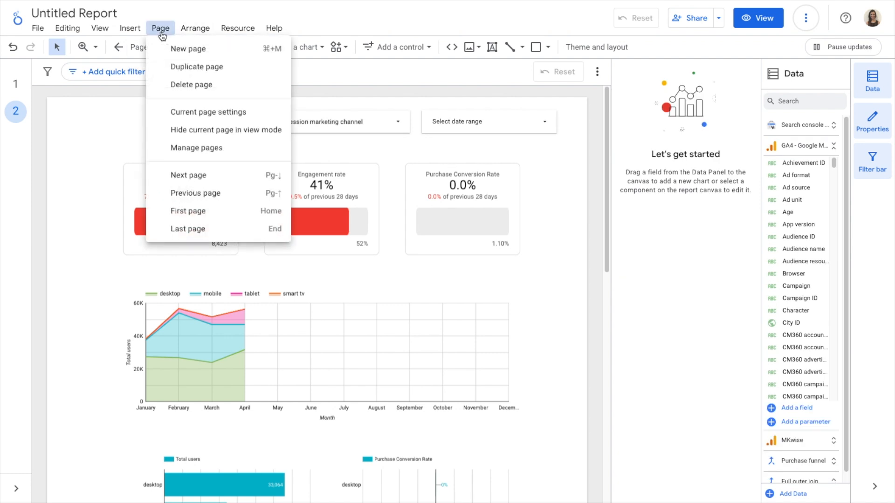
click(200, 112)
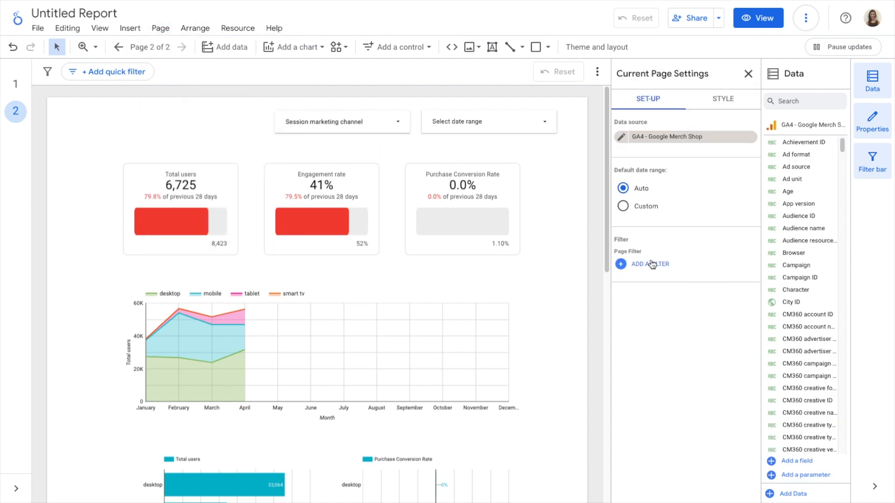
click(652, 264)
click(652, 126)
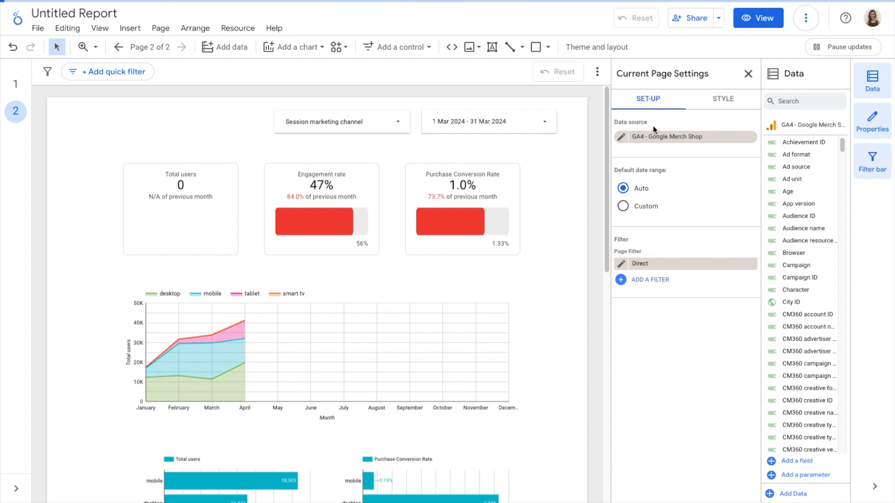
Step: Remove the Organic search scorecard filter from the Total users scorecard on page 2
click(203, 173)
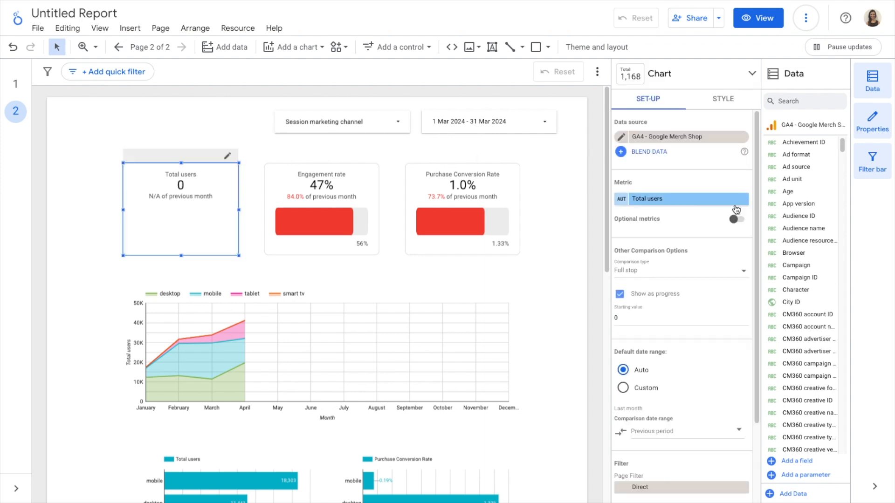
scroll(682, 271, down, 1)
scroll(682, 271, down, 2)
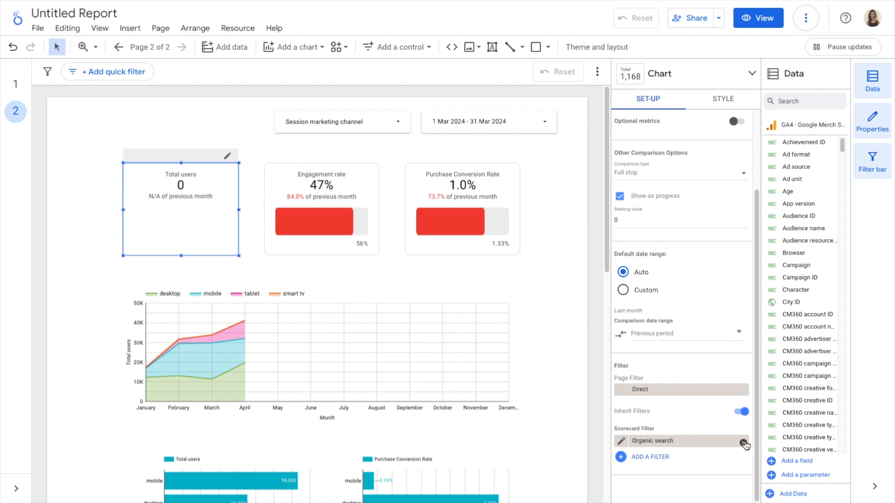
click(744, 443)
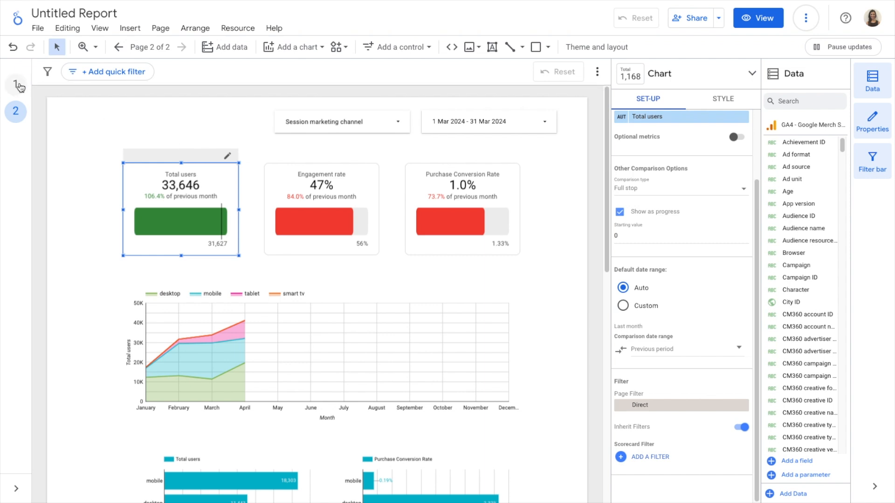
Step: Remove the Organic search scorecard filter from the Total users scorecard on page 1
click(18, 85)
click(140, 168)
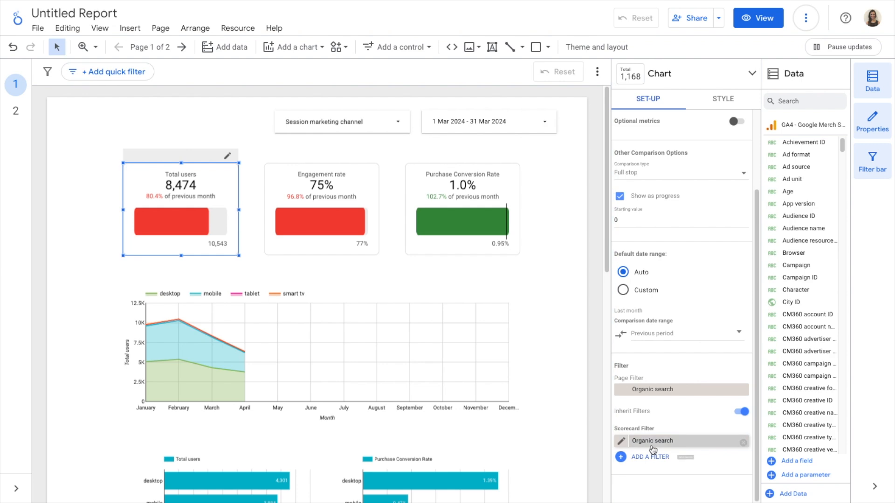
click(743, 442)
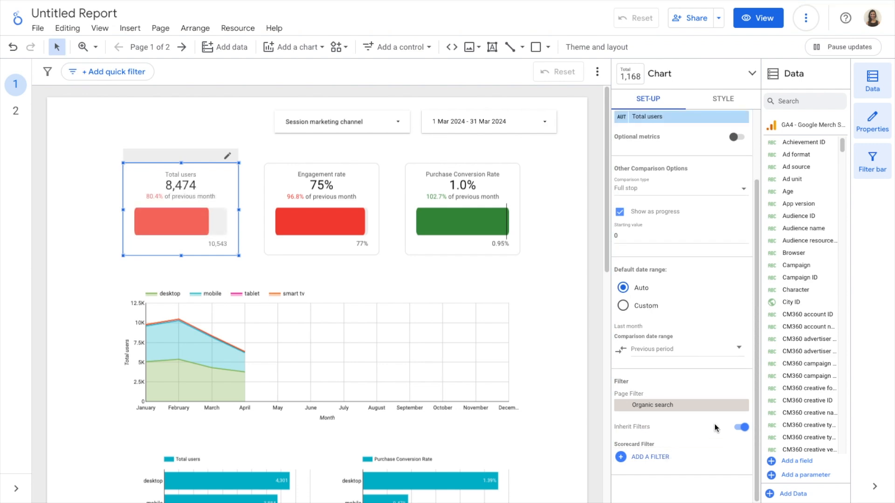